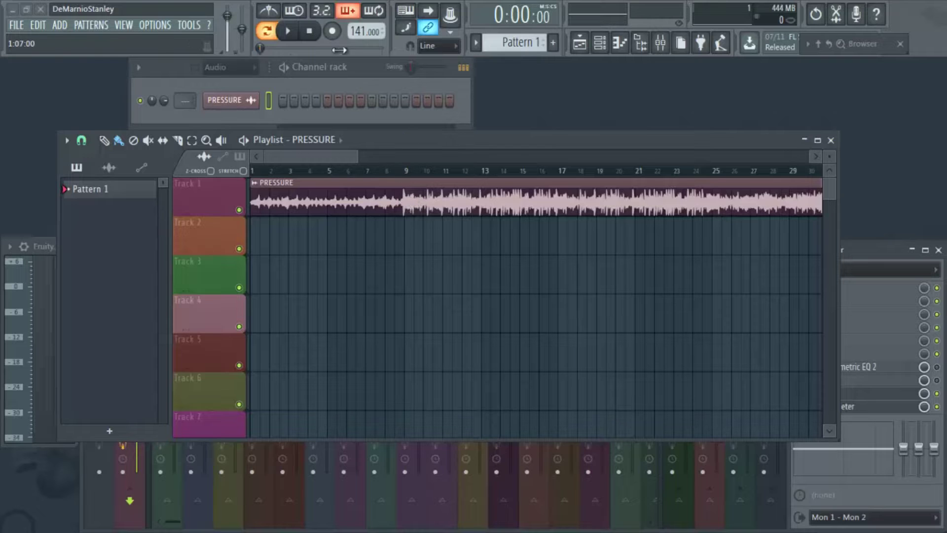
Adjust the tempo display from 141 to 142.000 BPM
{"action": "left_click_drag", "start_coordinate": [355, 32], "coordinate": [357, 510]}
{"action": "scroll", "coordinate": [360, 31], "scroll_direction": "down", "scroll_amount": 3}
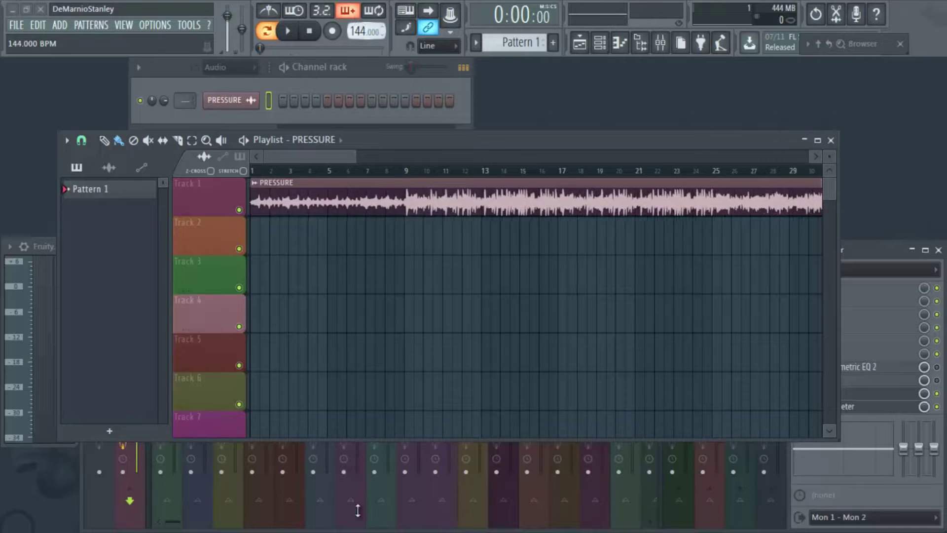
{"action": "scroll", "coordinate": [359, 31], "scroll_direction": "down", "scroll_amount": 2}
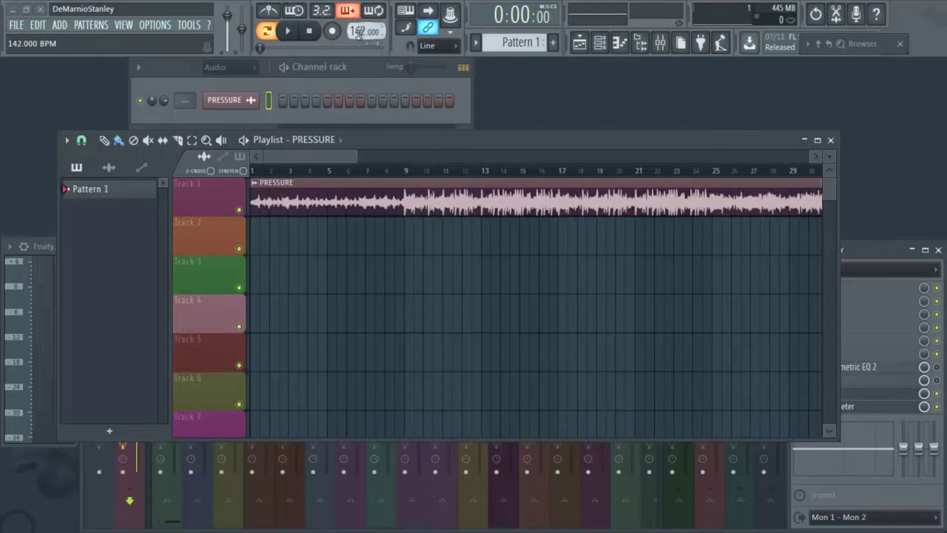
{"action": "scroll", "coordinate": [411, 178], "scroll_direction": "up", "scroll_amount": 6}
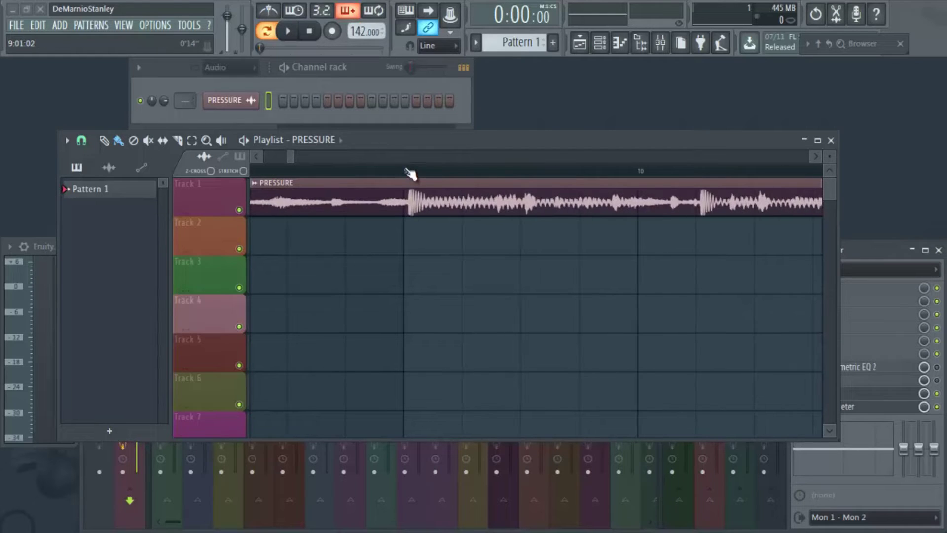
{"action": "scroll", "coordinate": [409, 173], "scroll_direction": "down", "scroll_amount": 10}
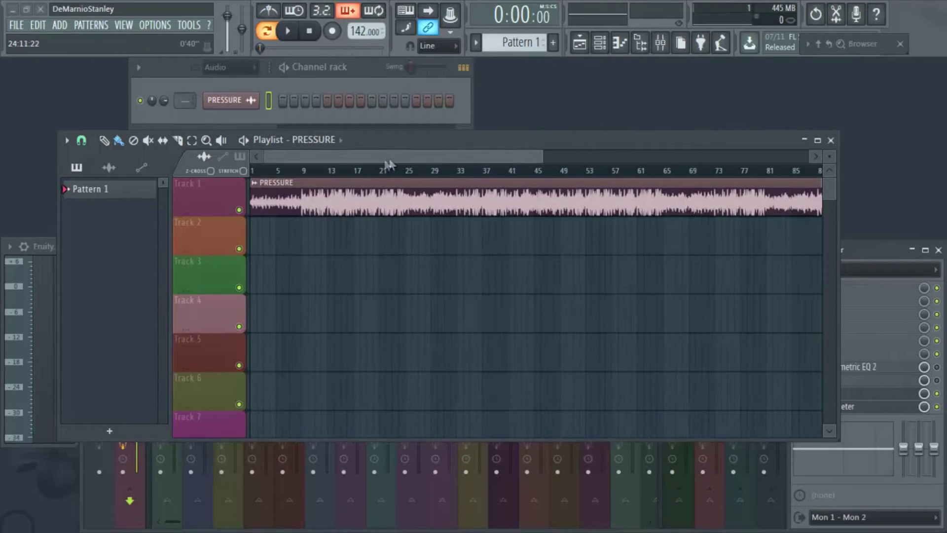
{"action": "scroll", "coordinate": [301, 171], "scroll_direction": "up", "scroll_amount": 10}
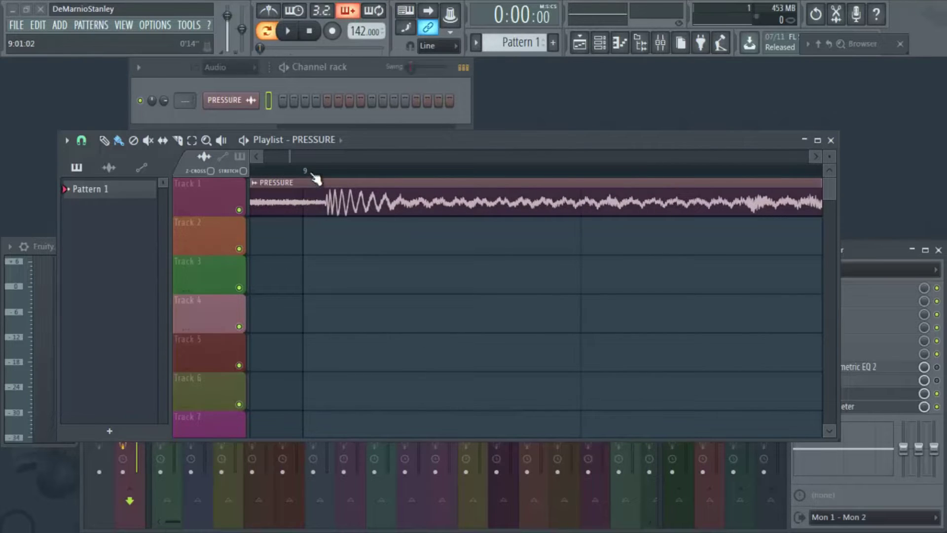
{"action": "scroll", "coordinate": [314, 174], "scroll_direction": "up", "scroll_amount": 2}
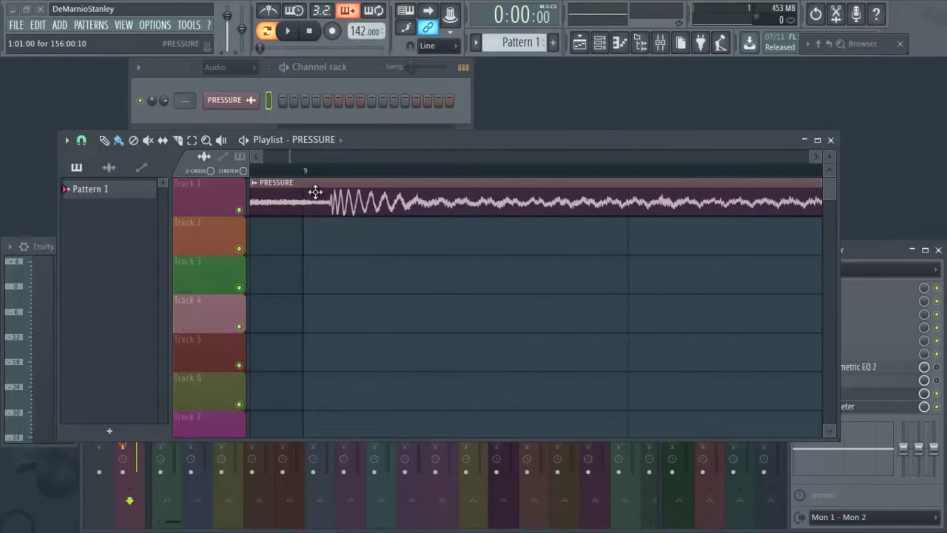
Zoom the Playlist around bar 9 to check the PRESSURE waveform onset
{"action": "scroll", "coordinate": [312, 170], "scroll_direction": "down", "scroll_amount": 10}
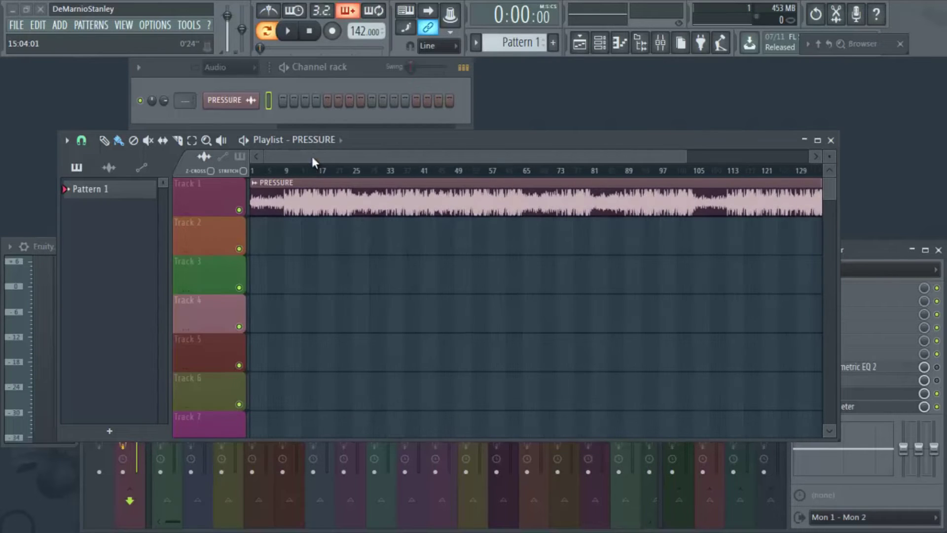
{"action": "scroll", "coordinate": [289, 159], "scroll_direction": "up", "scroll_amount": 8}
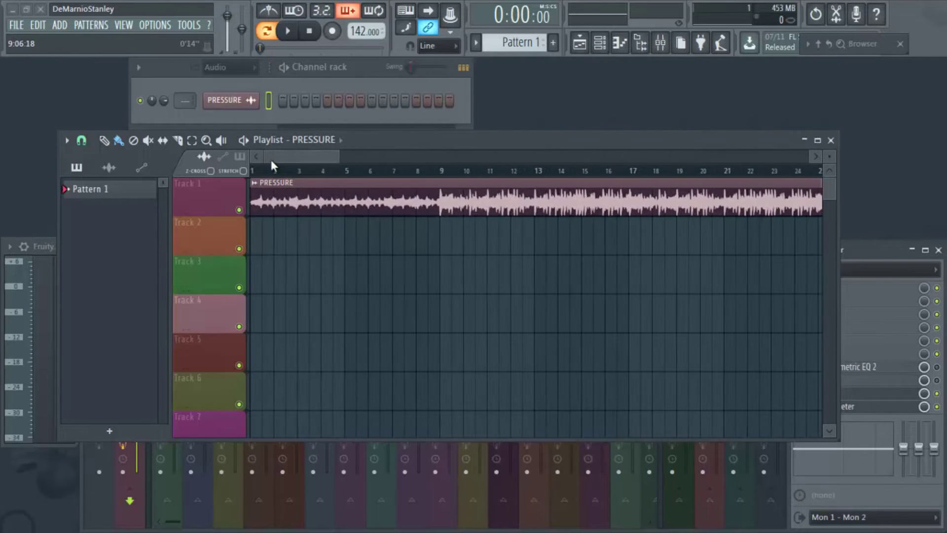
{"action": "scroll", "coordinate": [272, 162], "scroll_direction": "up", "scroll_amount": 4}
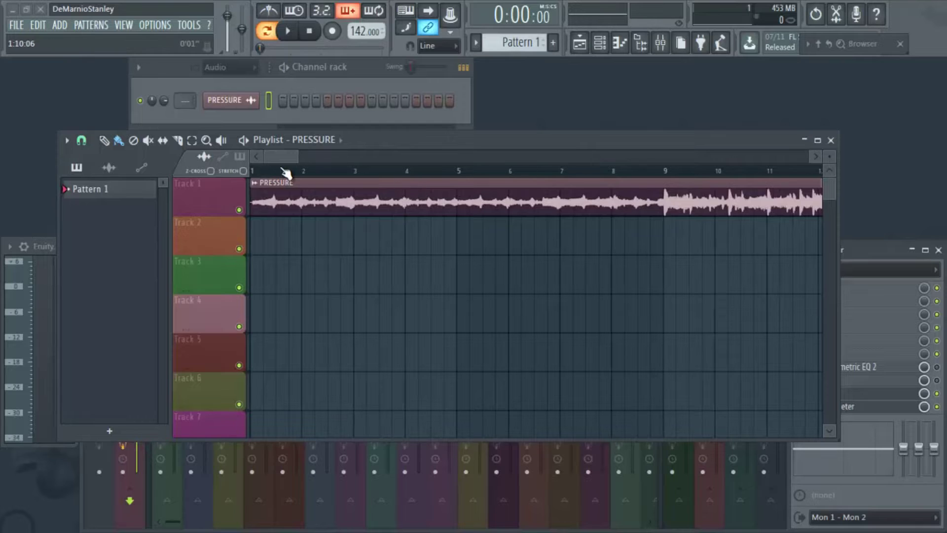
{"action": "scroll", "coordinate": [276, 163], "scroll_direction": "up", "scroll_amount": 6}
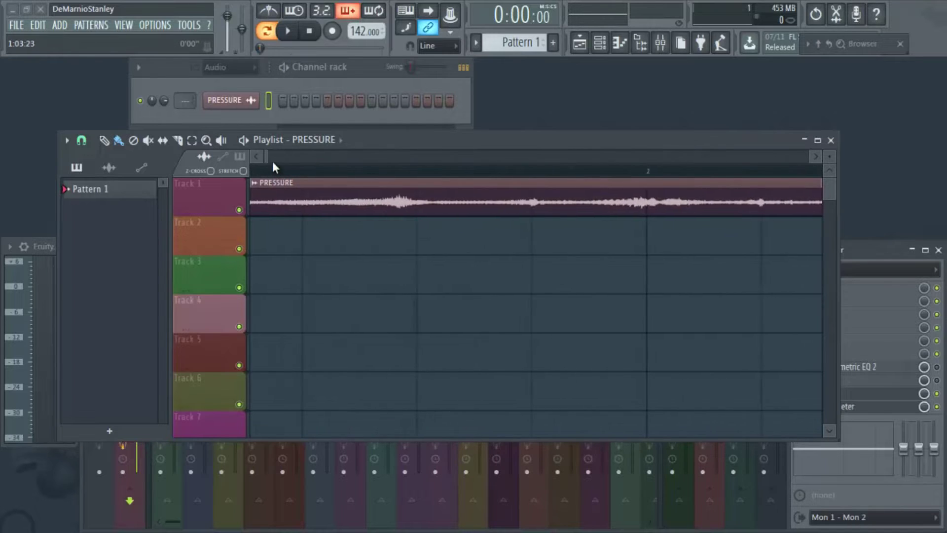
{"action": "scroll", "coordinate": [272, 153], "scroll_direction": "left", "scroll_amount": 1}
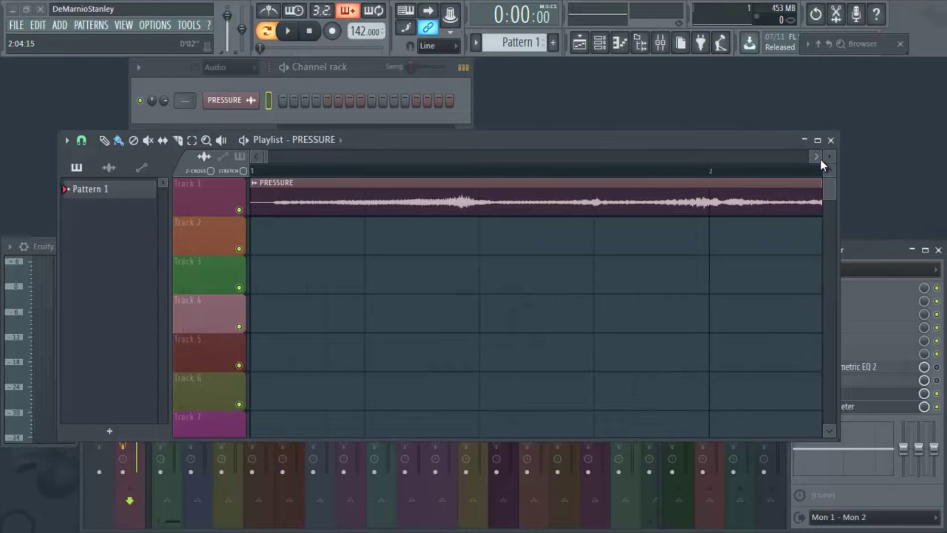
{"action": "scroll", "coordinate": [829, 156], "scroll_direction": "up", "scroll_amount": 5}
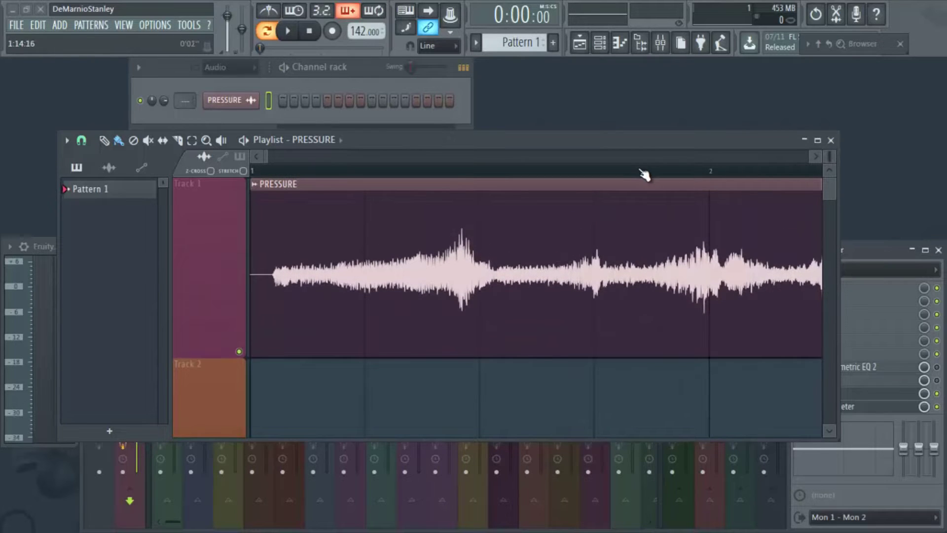
Enlarge the playlist track height and try a slightly lower tempo to check alignment
{"action": "scroll", "coordinate": [645, 174], "scroll_direction": "down", "scroll_amount": 6}
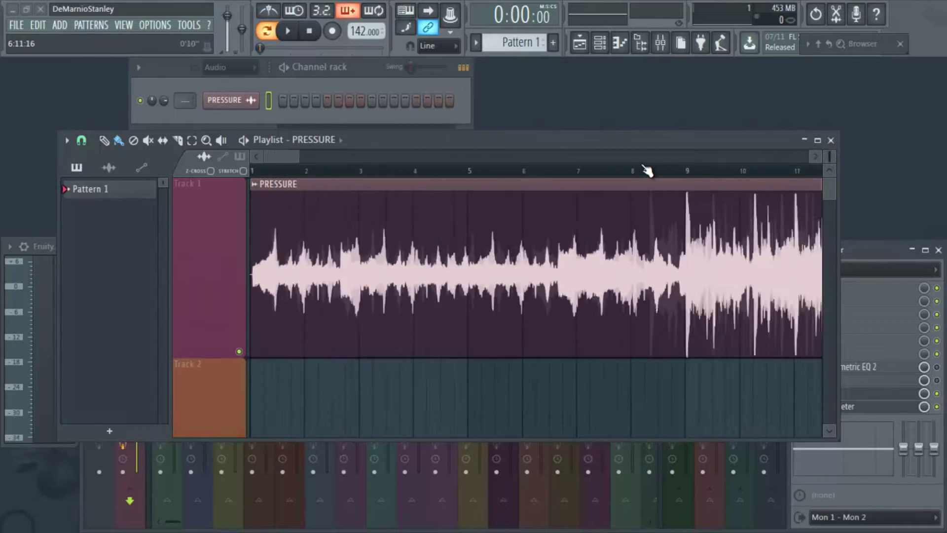
{"action": "scroll", "coordinate": [646, 171], "scroll_direction": "down", "scroll_amount": 3}
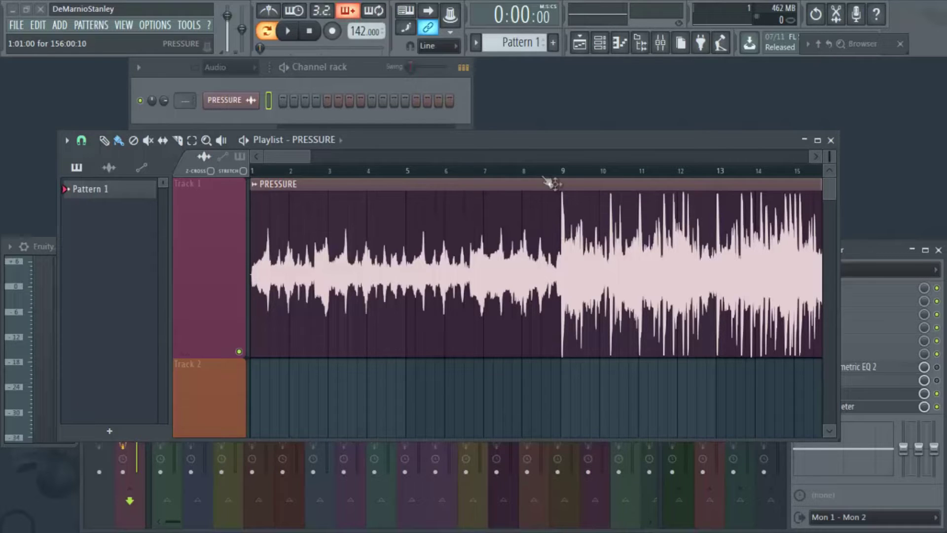
{"action": "scroll", "coordinate": [530, 175], "scroll_direction": "up", "scroll_amount": 6}
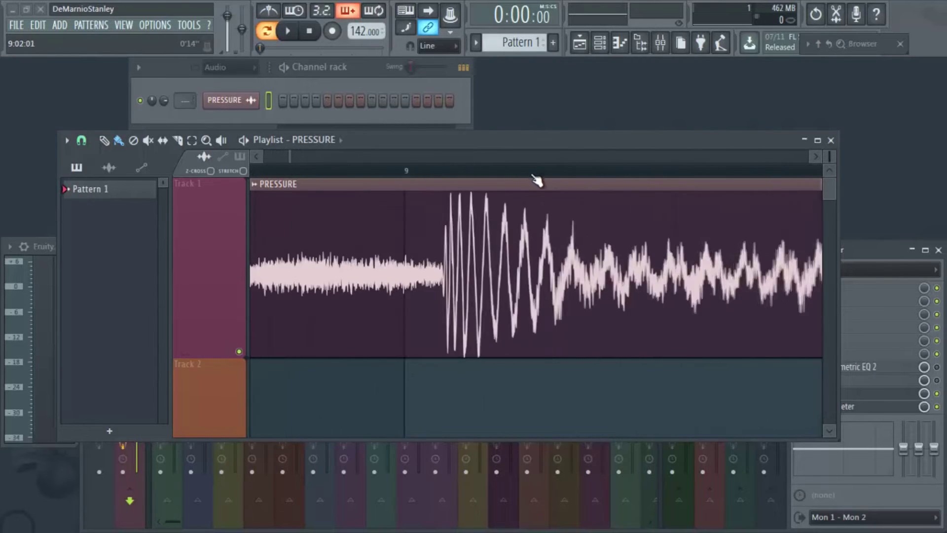
{"action": "mouse_move", "coordinate": [355, 31]}
{"action": "left_mouse_down"}
{"action": "mouse_move", "coordinate": [354, 23]}
{"action": "mouse_move", "coordinate": [355, 31]}
{"action": "left_mouse_up"}
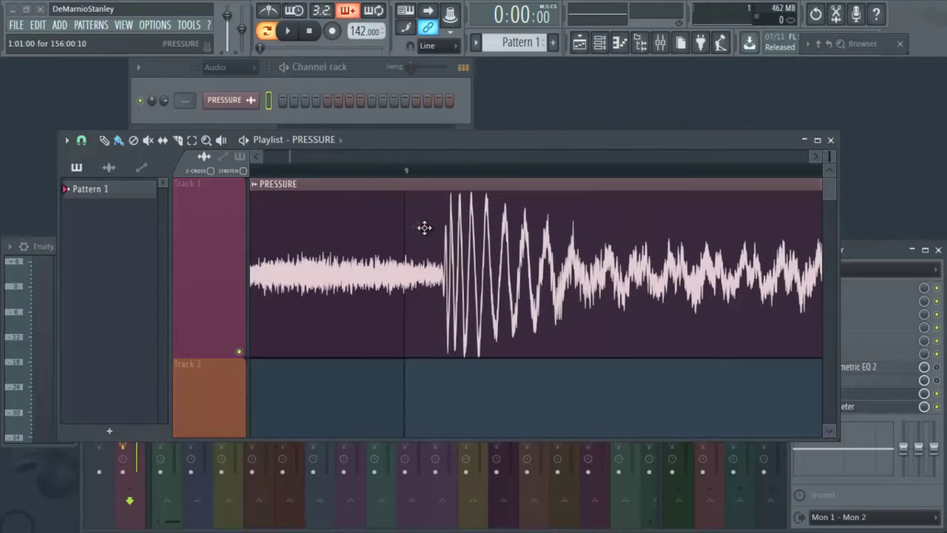
Zoom around bar 9 and shift the Playlist window slightly left
{"action": "scroll", "coordinate": [414, 178], "scroll_direction": "down", "scroll_amount": 8}
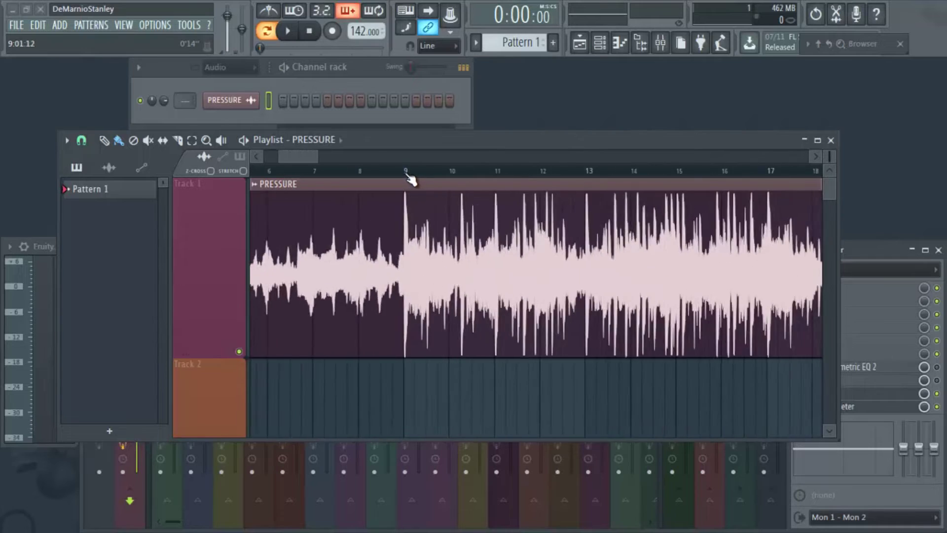
{"action": "scroll", "coordinate": [278, 167], "scroll_direction": "up", "scroll_amount": 8}
{"action": "left_click_drag", "start_coordinate": [251, 140], "coordinate": [223, 139]}
{"action": "scroll", "coordinate": [244, 170], "scroll_direction": "up", "scroll_amount": 5}
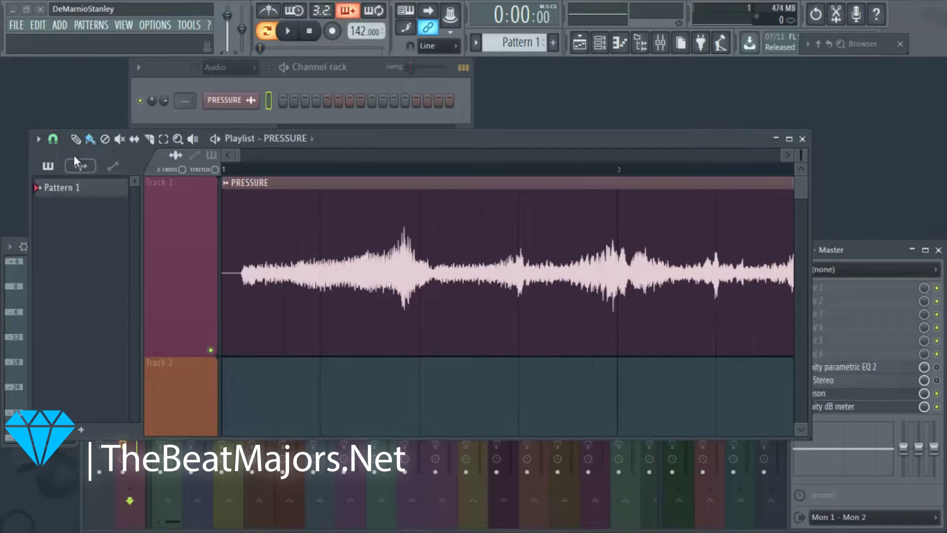
{"action": "left_click", "coordinate": [53, 139]}
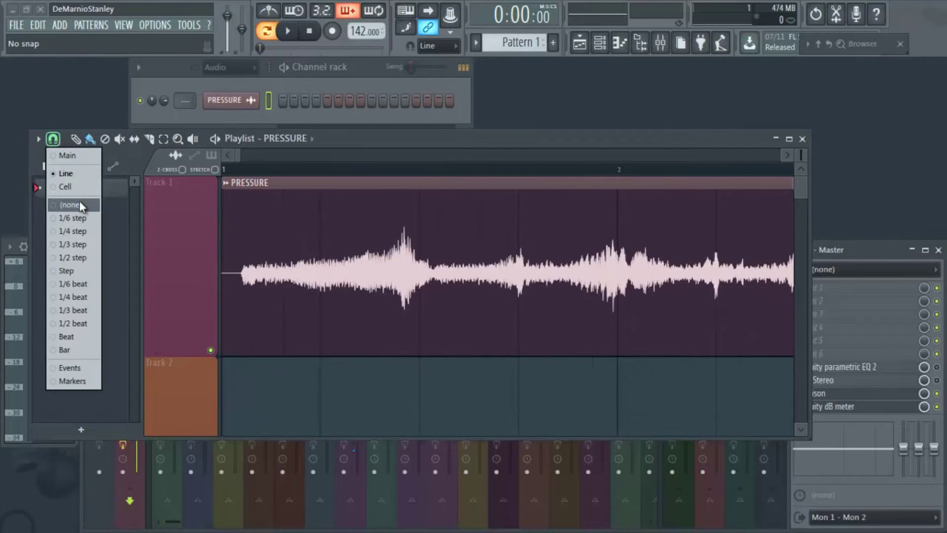
{"action": "left_click", "coordinate": [80, 202]}
{"action": "left_click_drag", "start_coordinate": [223, 219], "coordinate": [241, 218]}
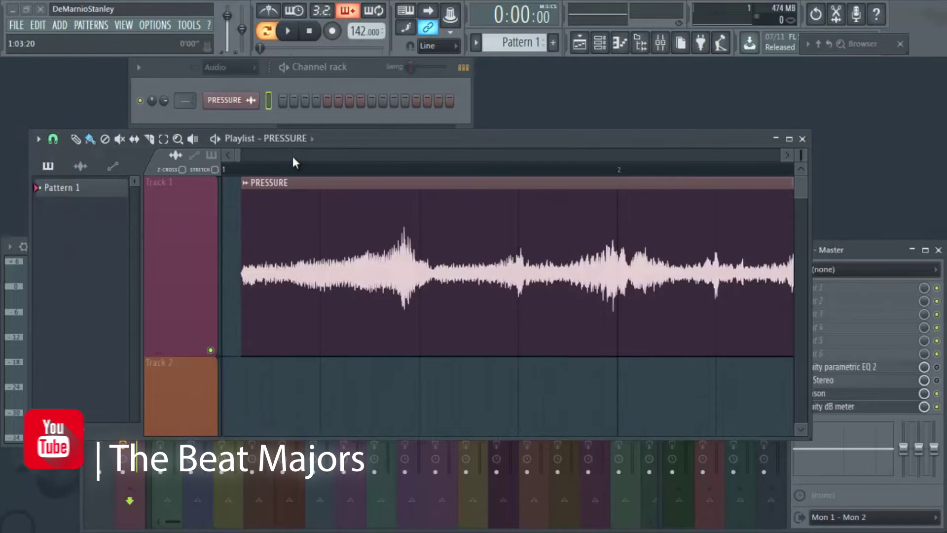
{"action": "scroll", "coordinate": [292, 156], "scroll_direction": "up", "scroll_amount": 8}
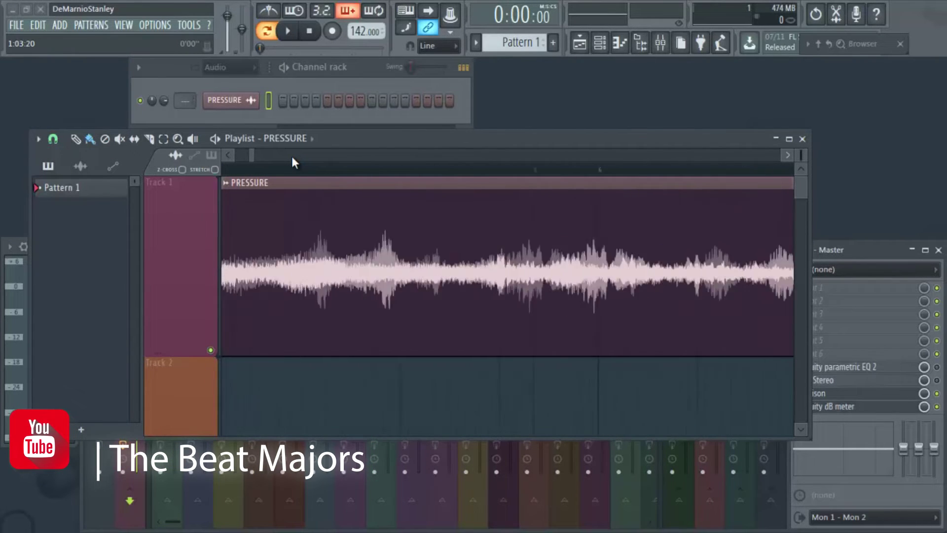
{"action": "scroll", "coordinate": [292, 156], "scroll_direction": "up", "scroll_amount": 5}
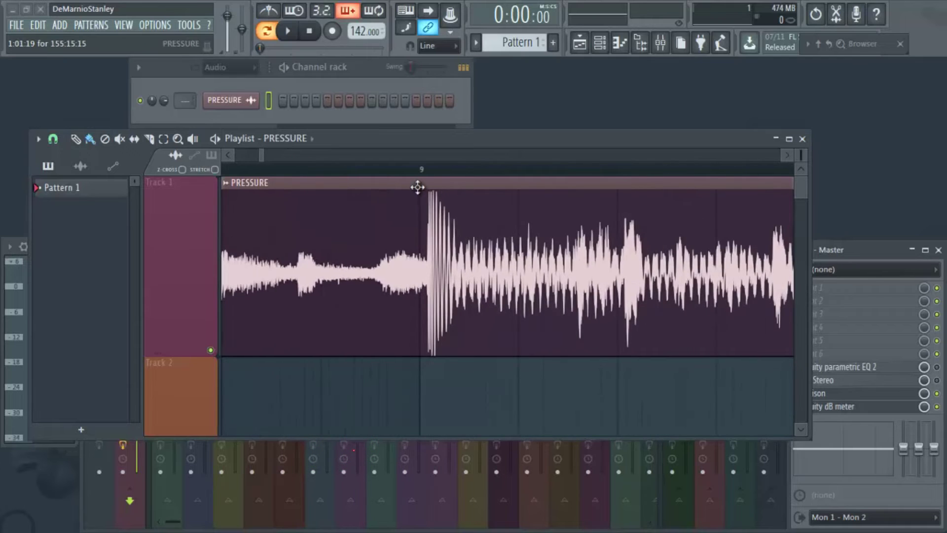
{"action": "scroll", "coordinate": [429, 178], "scroll_direction": "up", "scroll_amount": 4}
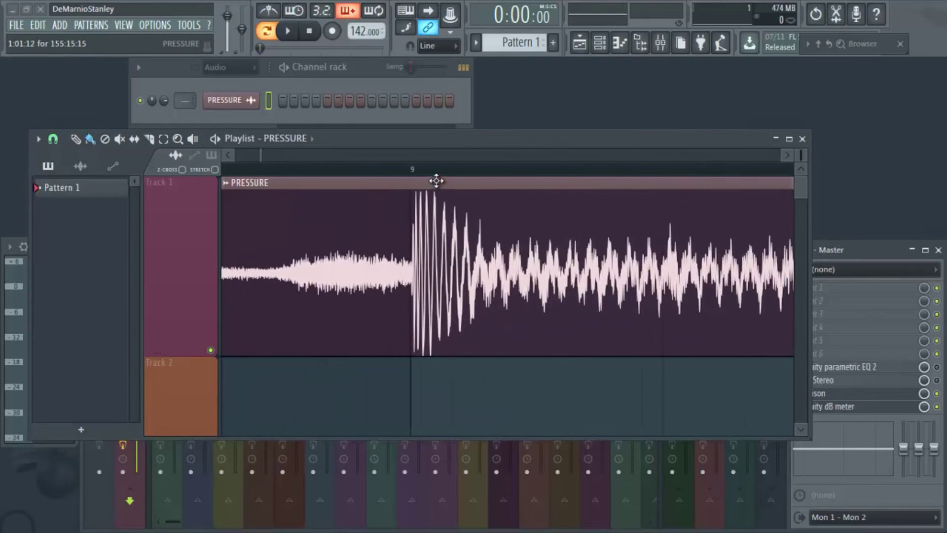
{"action": "scroll", "coordinate": [433, 179], "scroll_direction": "down", "scroll_amount": 8}
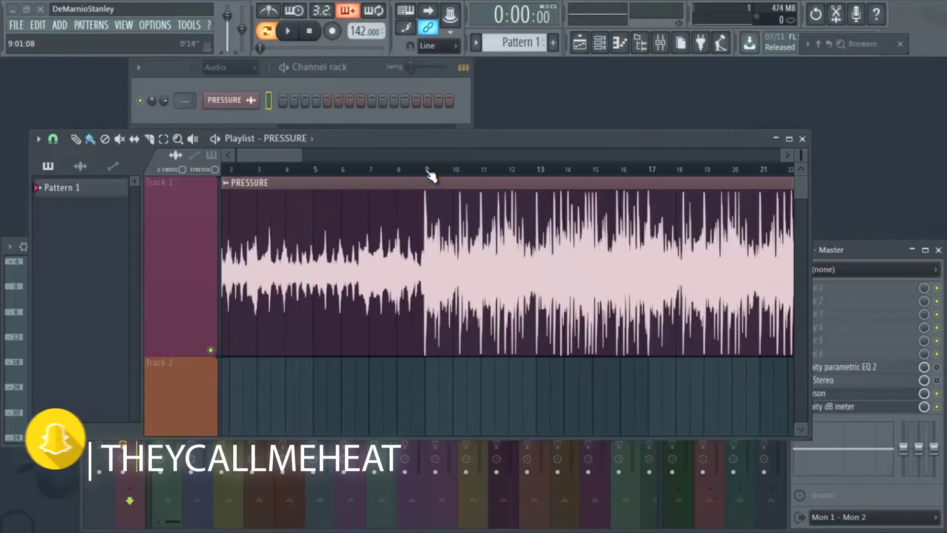
{"action": "scroll", "coordinate": [254, 155], "scroll_direction": "left", "scroll_amount": 2}
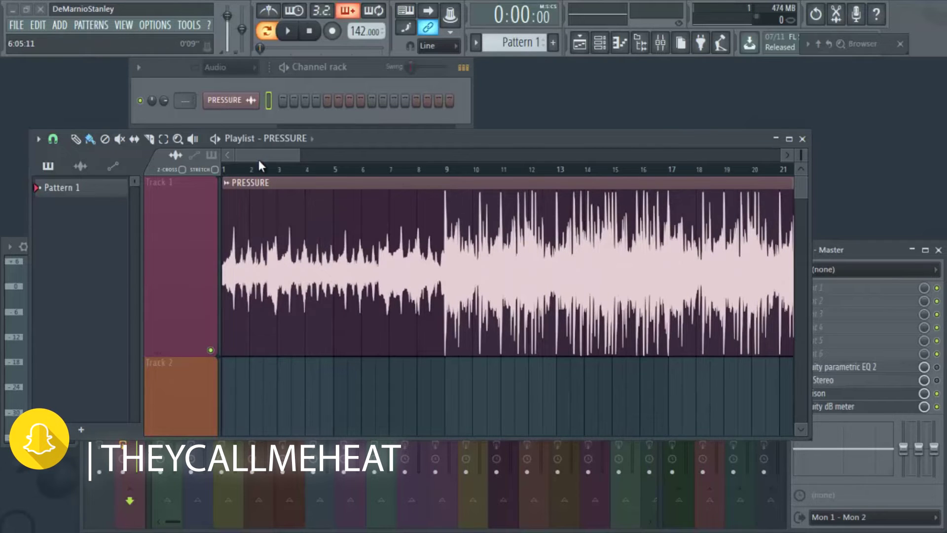
{"action": "scroll", "coordinate": [260, 160], "scroll_direction": "up", "scroll_amount": 10}
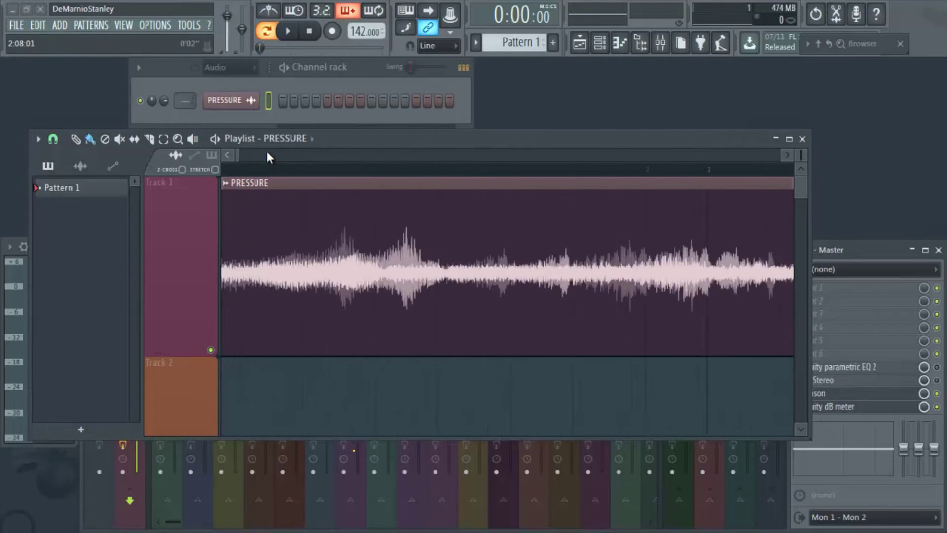
{"action": "scroll", "coordinate": [268, 157], "scroll_direction": "left", "scroll_amount": 2}
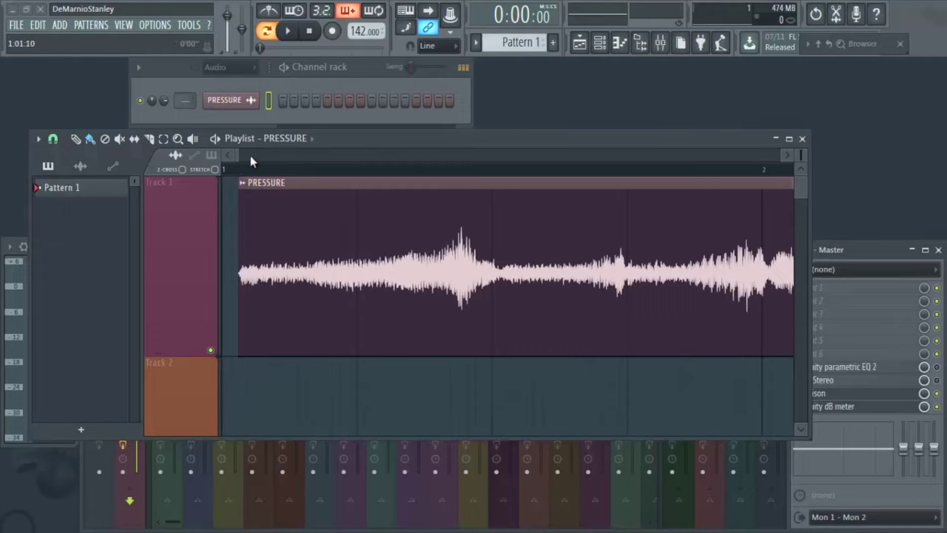
{"action": "left_click_drag", "start_coordinate": [241, 198], "coordinate": [223, 197]}
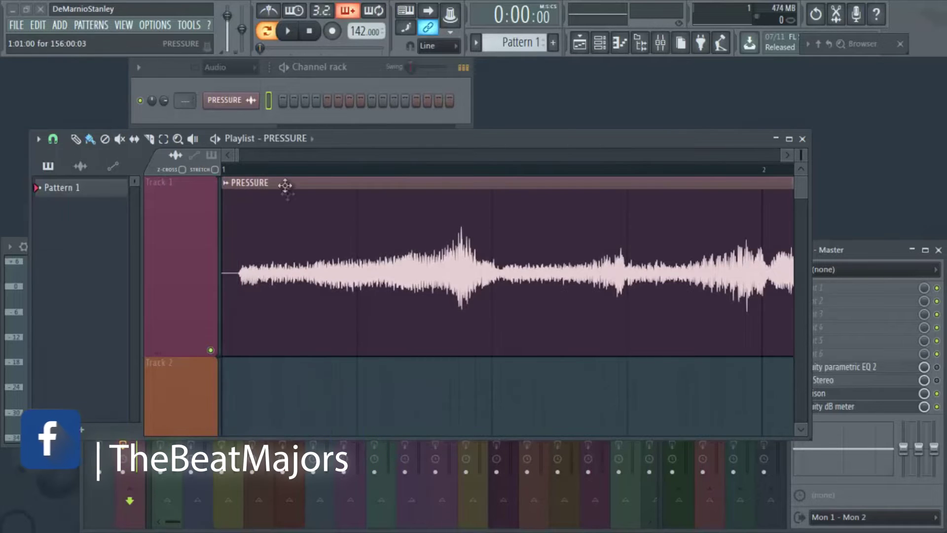
{"action": "scroll", "coordinate": [286, 177], "scroll_direction": "down", "scroll_amount": 10}
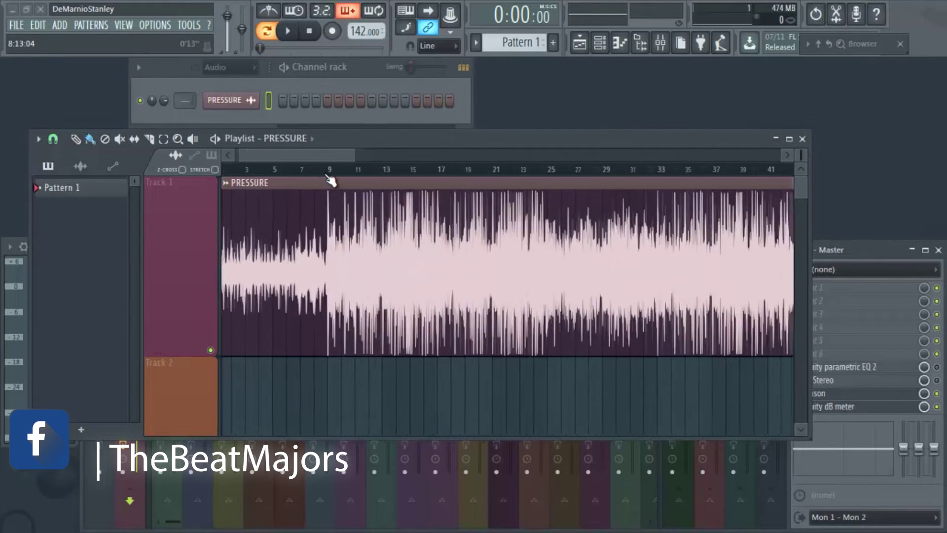
{"action": "scroll", "coordinate": [329, 176], "scroll_direction": "up", "scroll_amount": 12}
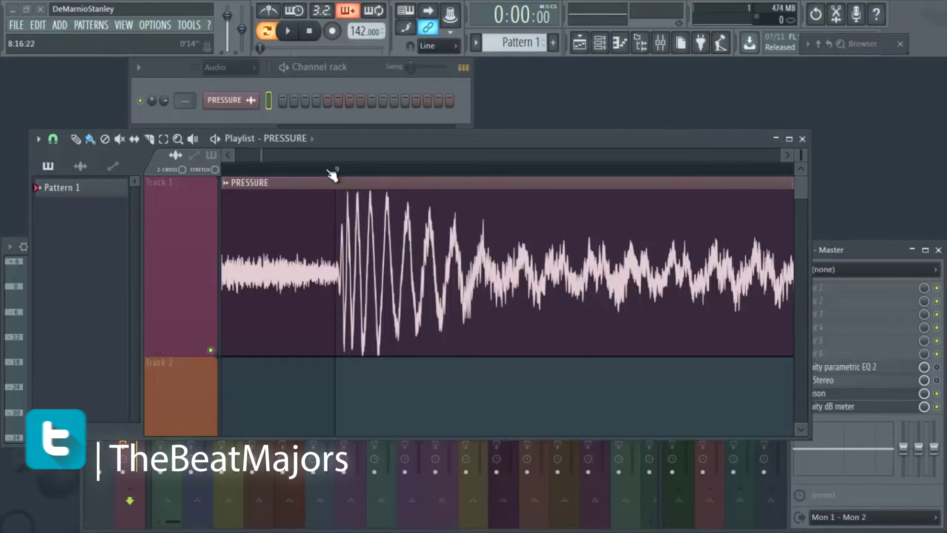
{"action": "scroll", "coordinate": [331, 173], "scroll_direction": "down", "scroll_amount": 3}
{"action": "scroll", "coordinate": [329, 171], "scroll_direction": "down", "scroll_amount": 6}
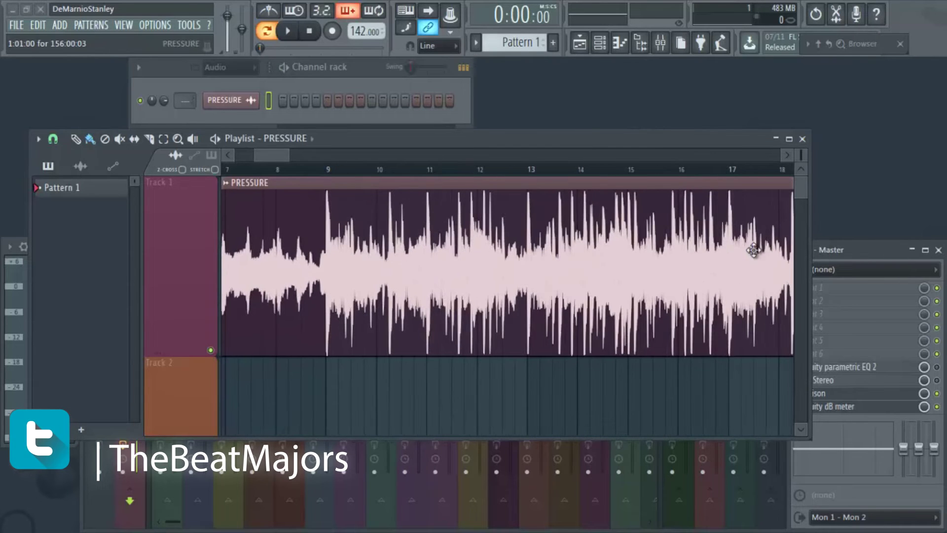
{"action": "scroll", "coordinate": [803, 165], "scroll_direction": "down", "scroll_amount": 5}
{"action": "scroll", "coordinate": [803, 165], "scroll_direction": "up", "scroll_amount": 5}
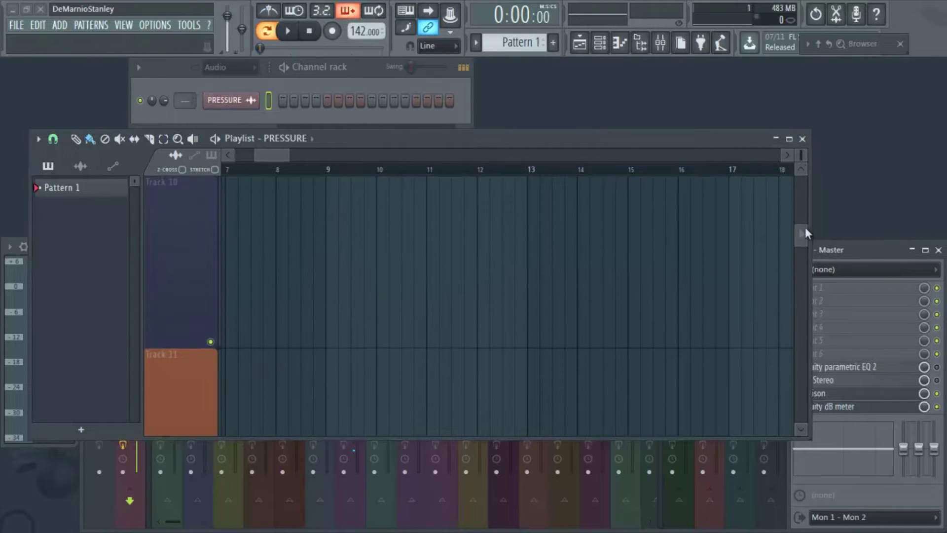
{"action": "scroll", "coordinate": [338, 205], "scroll_direction": "down", "scroll_amount": 1}
{"action": "scroll", "coordinate": [338, 206], "scroll_direction": "up", "scroll_amount": 1}
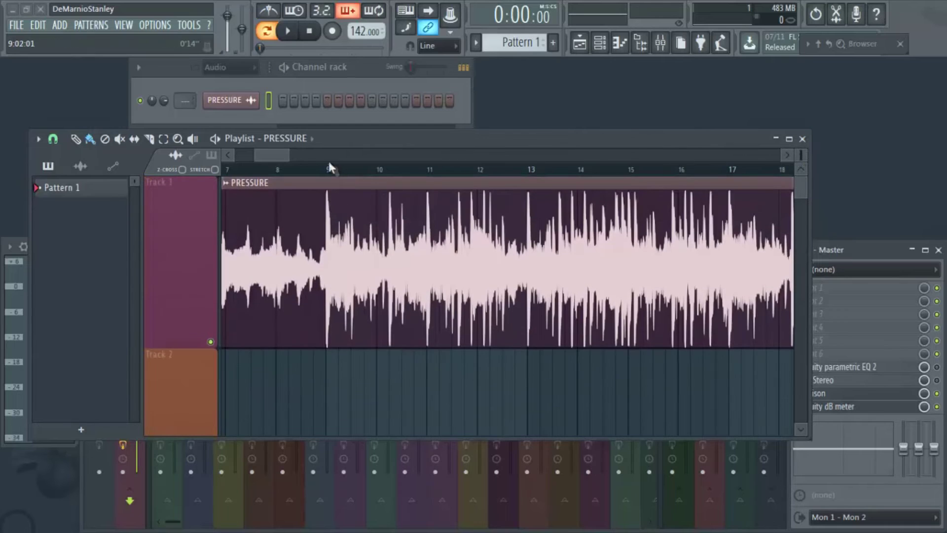
{"action": "scroll", "coordinate": [330, 167], "scroll_direction": "up", "scroll_amount": 2}
{"action": "scroll", "coordinate": [331, 172], "scroll_direction": "up", "scroll_amount": 4}
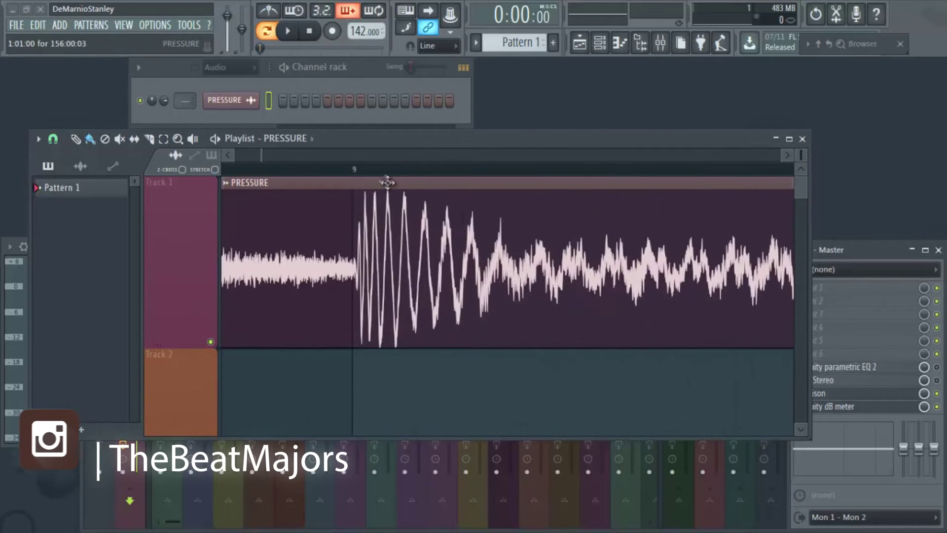
{"action": "scroll", "coordinate": [374, 178], "scroll_direction": "down", "scroll_amount": 8}
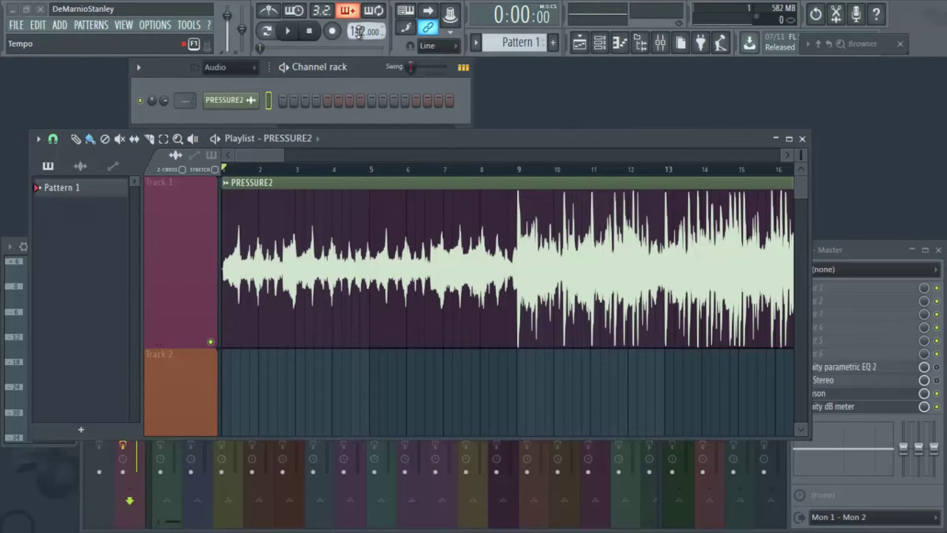
Open the Tempo tapper from the 142.000 tempo display's menu and start playback
{"action": "right_click", "coordinate": [361, 33]}
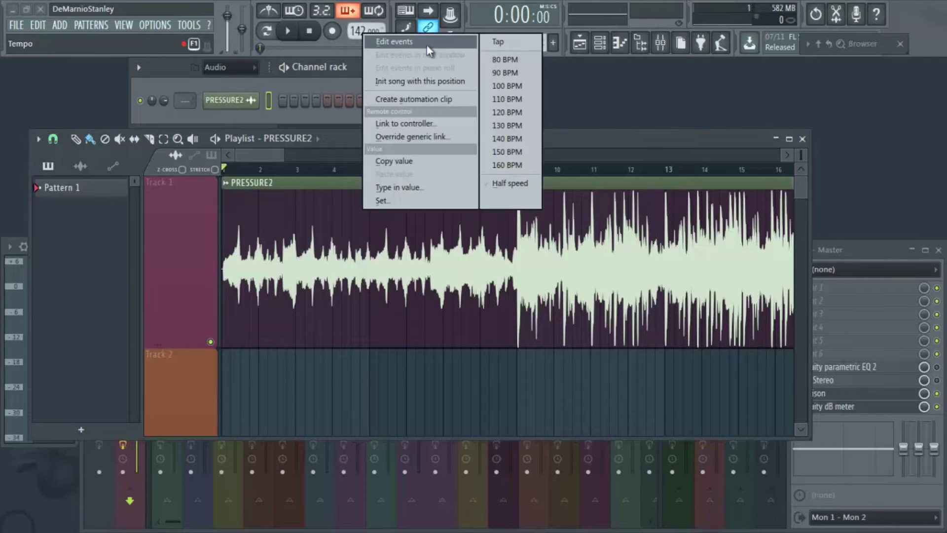
{"action": "left_click", "coordinate": [508, 44]}
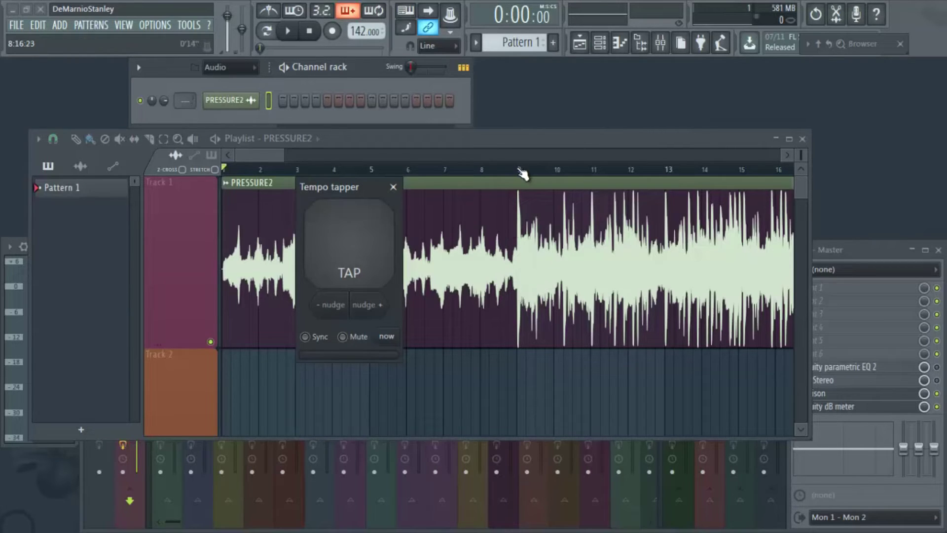
{"action": "scroll", "coordinate": [521, 173], "scroll_direction": "down", "scroll_amount": 2}
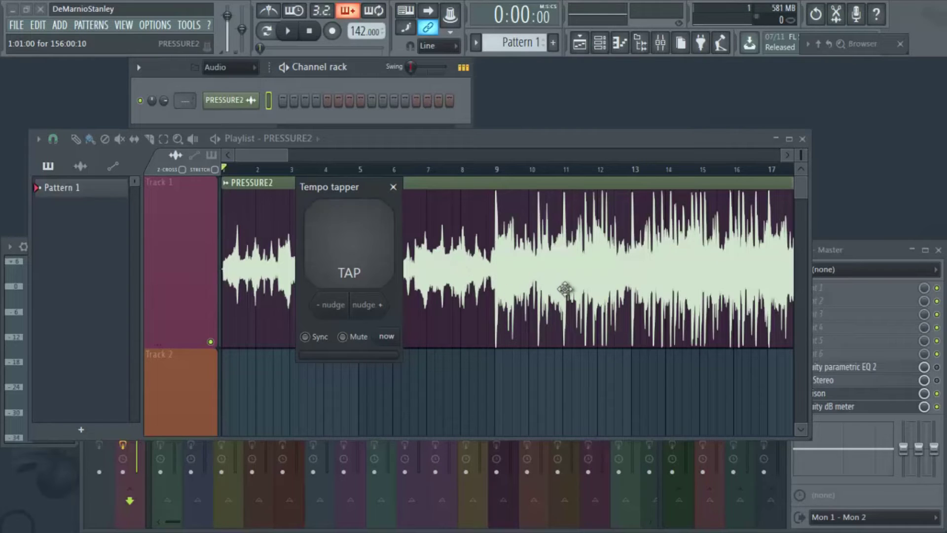
{"action": "left_click", "coordinate": [289, 31]}
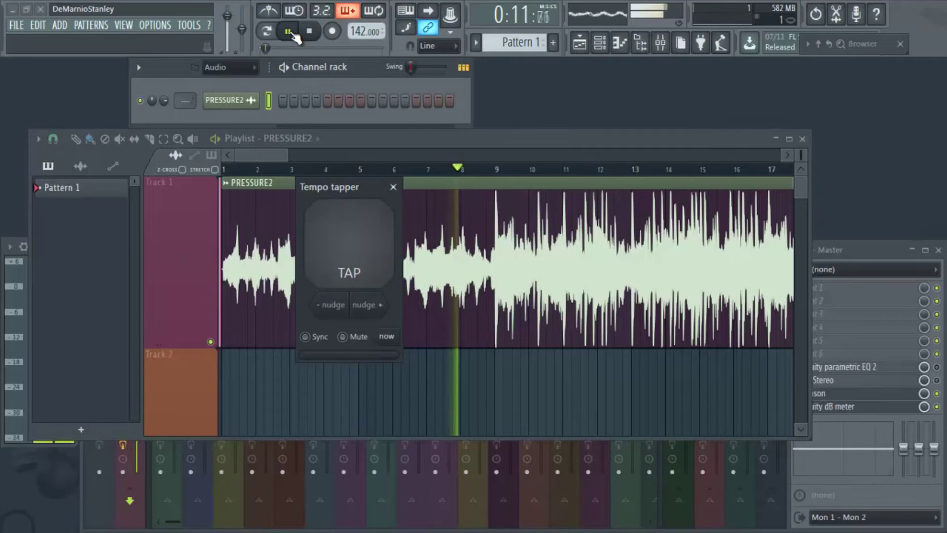
Tap the beat five times with the Z key until the tapper reads 142, then stop playback
{"action": "key", "text": "z"}
{"action": "key", "text": "z"}
{"action": "key", "text": "z"}
{"action": "key", "text": "z"}
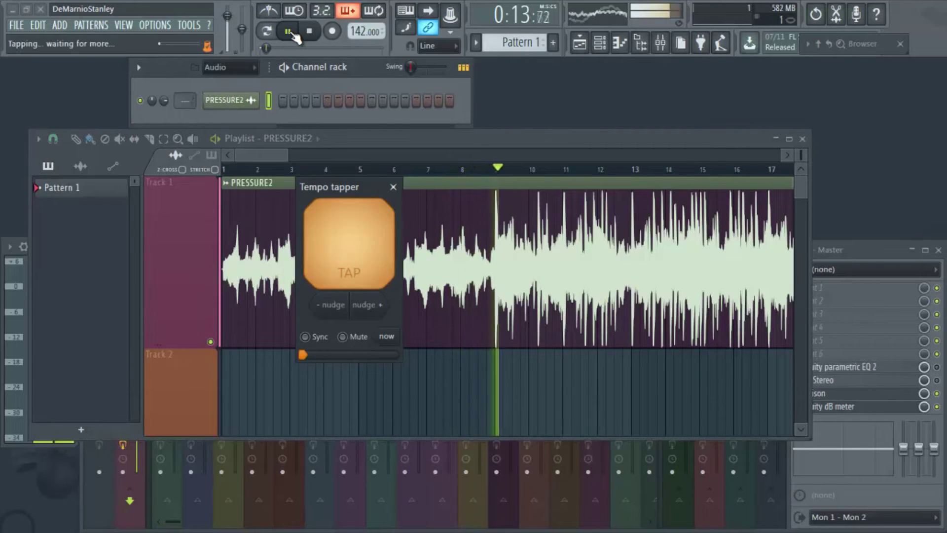
{"action": "key", "text": "z"}
{"action": "key", "text": "z"}
{"action": "key", "text": "z"}
{"action": "key", "text": "z"}
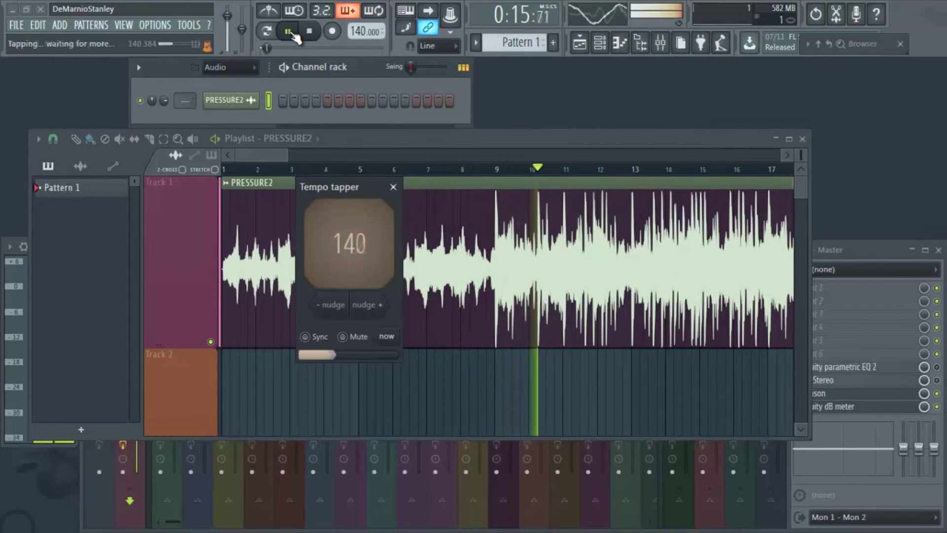
{"action": "key", "text": "z"}
{"action": "key", "text": "z"}
{"action": "key", "text": "z"}
{"action": "key", "text": "z"}
{"action": "key", "text": "z"}
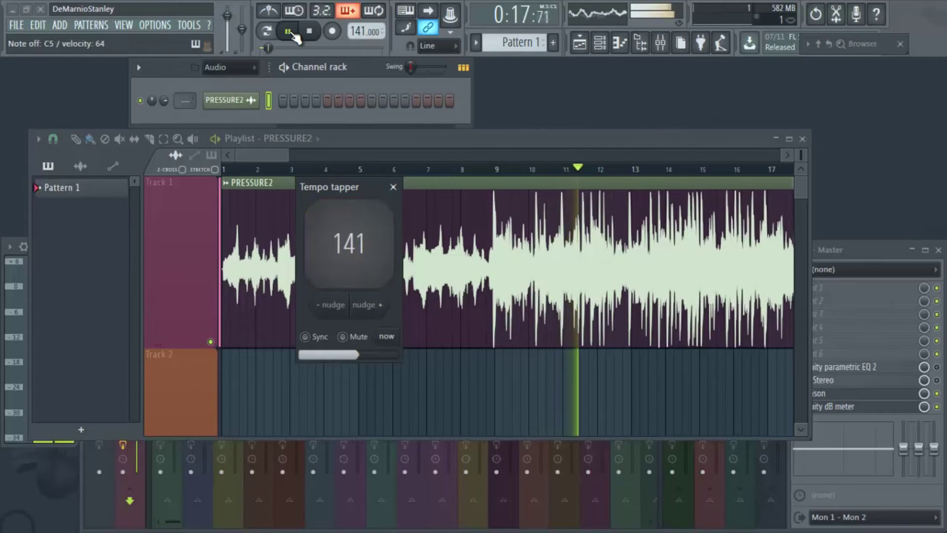
{"action": "key", "text": "z"}
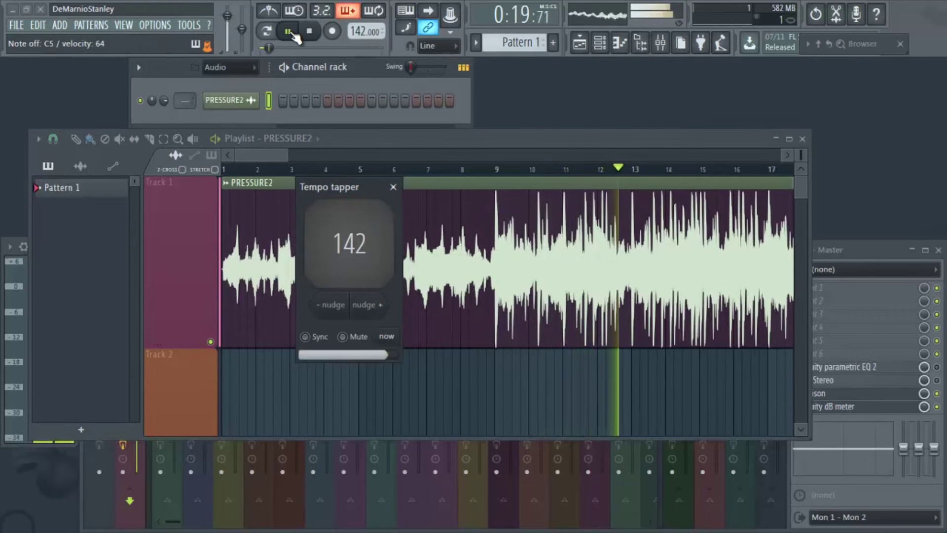
{"action": "key", "text": "z"}
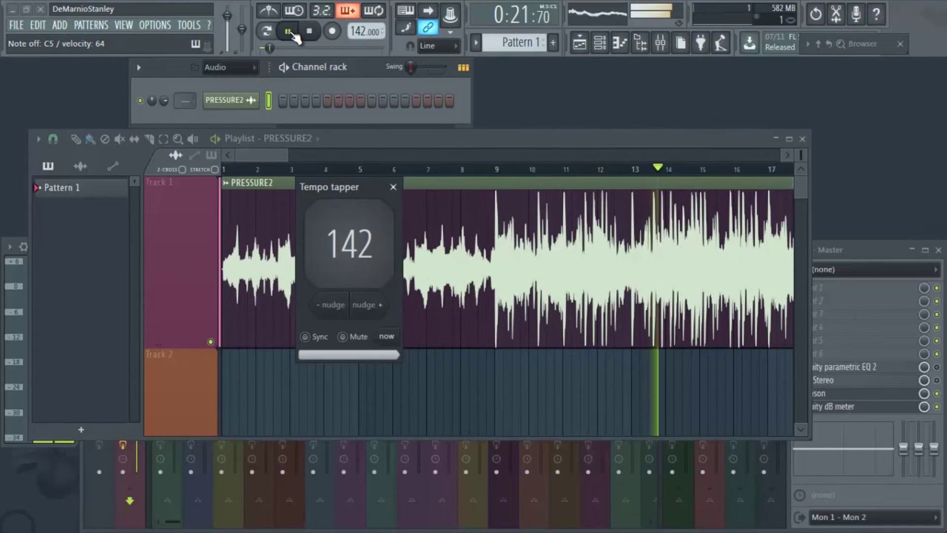
{"action": "key", "text": "space"}
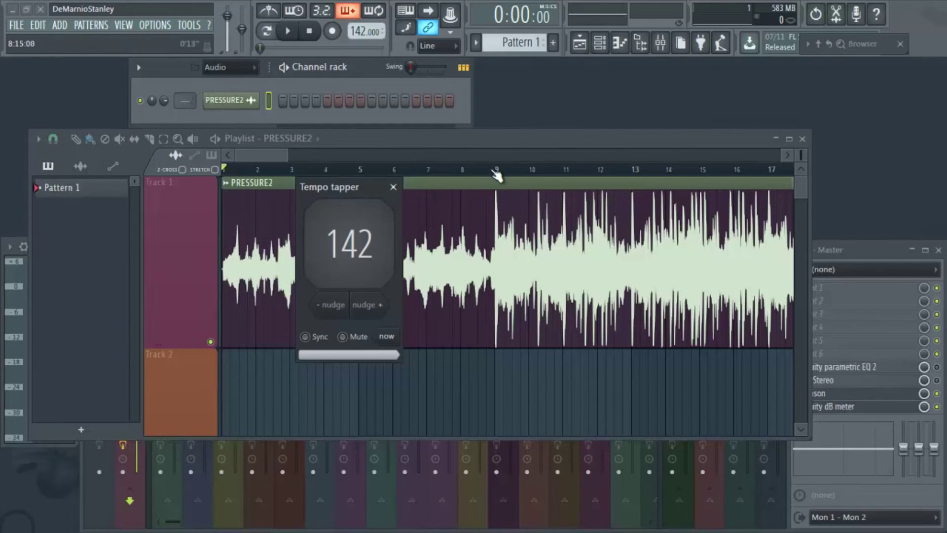
Zoom into bar 9 and nudge the PRESSURE2 clip slightly later
{"action": "scroll", "coordinate": [496, 173], "scroll_direction": "up", "scroll_amount": 6}
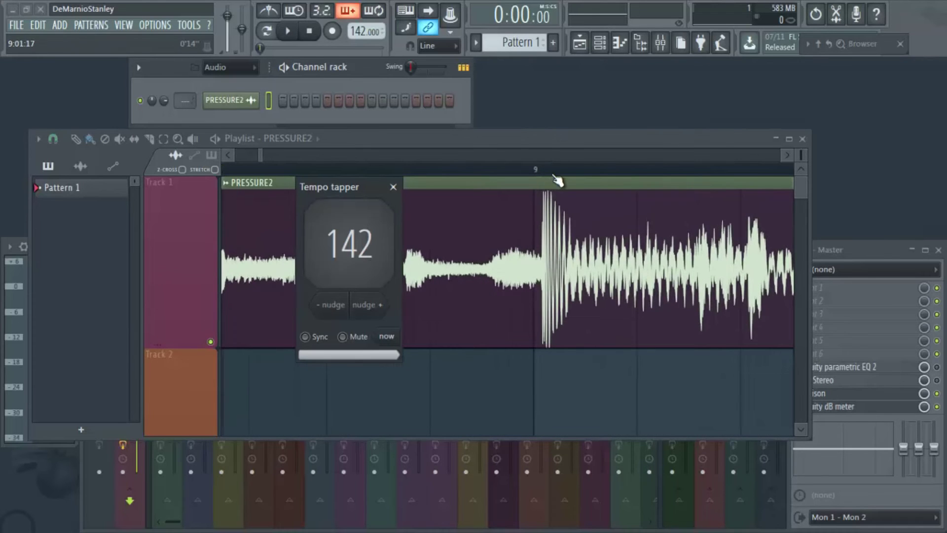
{"action": "scroll", "coordinate": [557, 181], "scroll_direction": "up", "scroll_amount": 1}
{"action": "scroll", "coordinate": [557, 179], "scroll_direction": "down", "scroll_amount": 3}
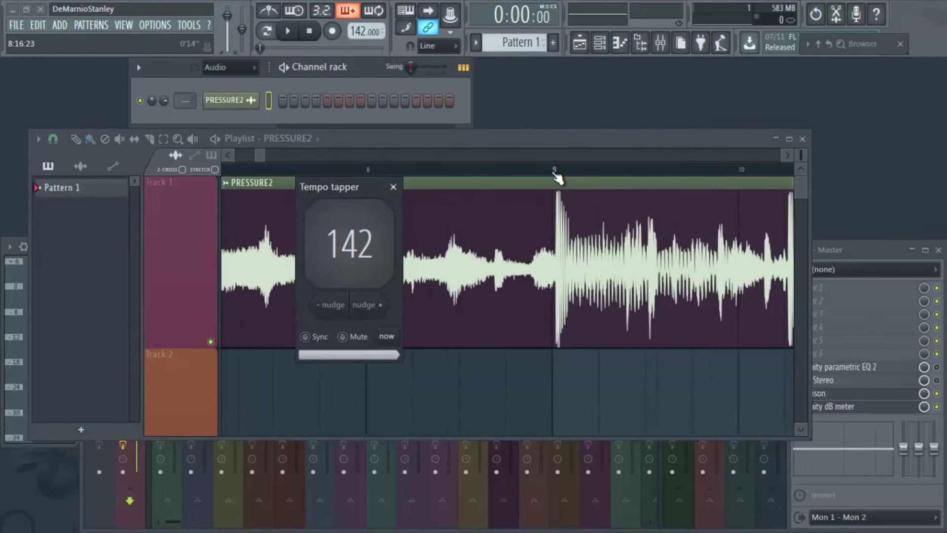
{"action": "scroll", "coordinate": [556, 177], "scroll_direction": "down", "scroll_amount": 4}
{"action": "scroll", "coordinate": [231, 150], "scroll_direction": "up", "scroll_amount": 8}
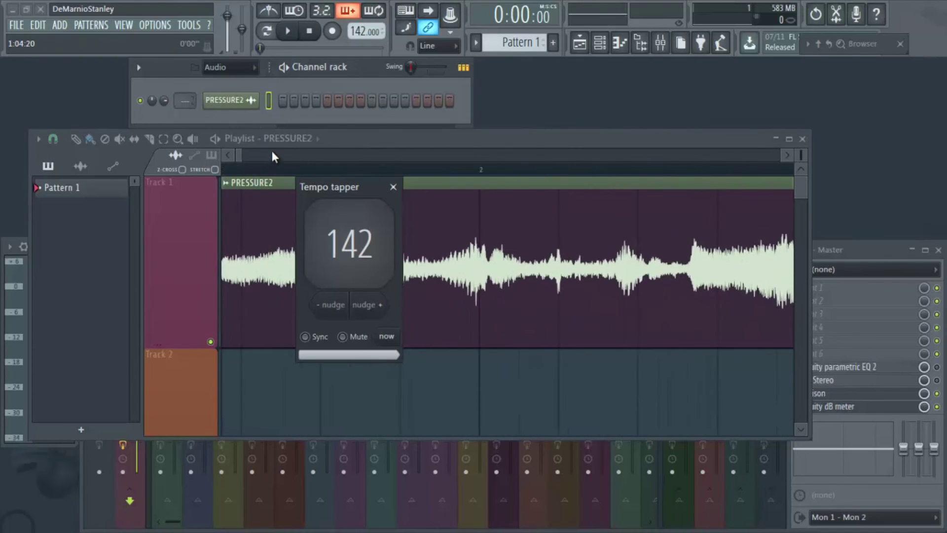
{"action": "left_click_drag", "start_coordinate": [224, 220], "coordinate": [240, 224]}
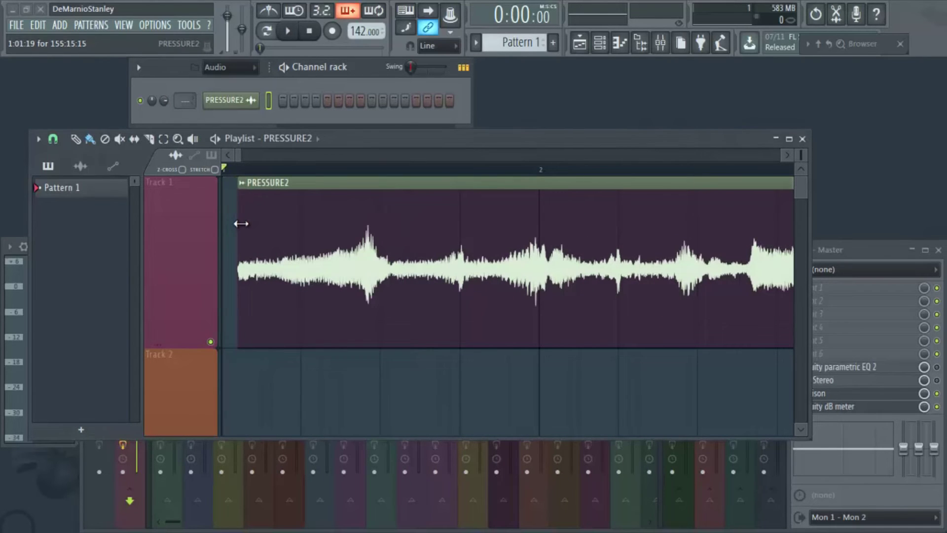
Open and close the PRESSURE2 sample settings
{"action": "scroll", "coordinate": [512, 175], "scroll_direction": "down", "scroll_amount": 4}
{"action": "double_click", "coordinate": [507, 203]}
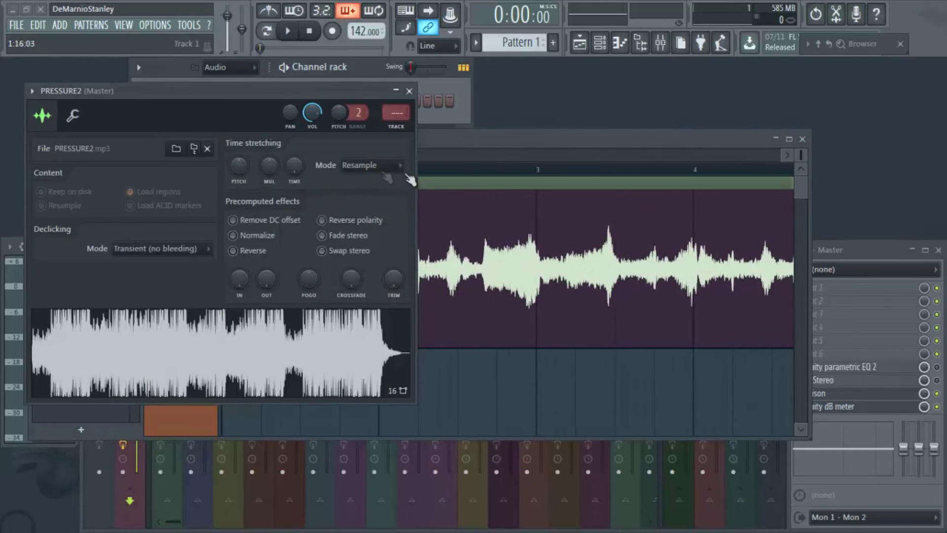
{"action": "left_click", "coordinate": [409, 91]}
Drag the PRESSURE2 clip so its downbeat lines up with bar 9
{"action": "scroll", "coordinate": [453, 169], "scroll_direction": "down", "scroll_amount": 5}
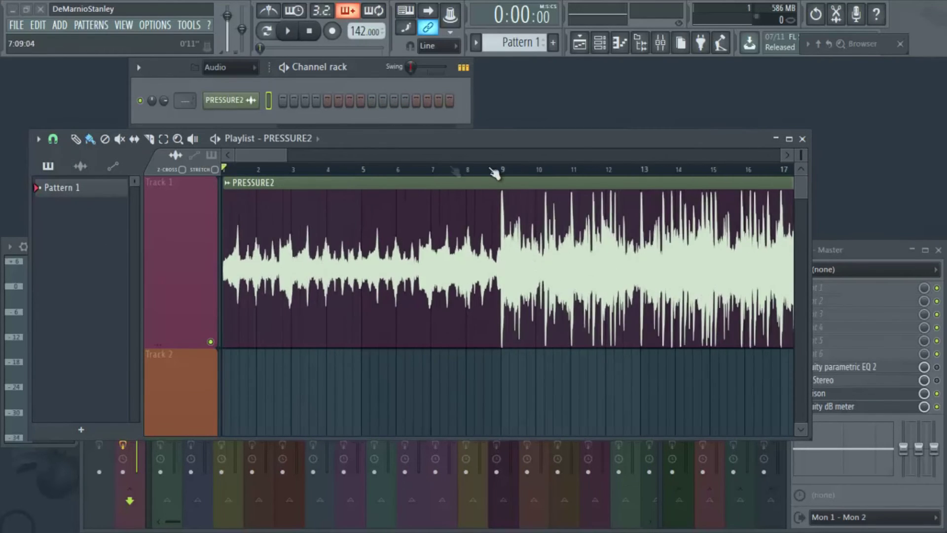
{"action": "scroll", "coordinate": [515, 177], "scroll_direction": "up", "scroll_amount": 8}
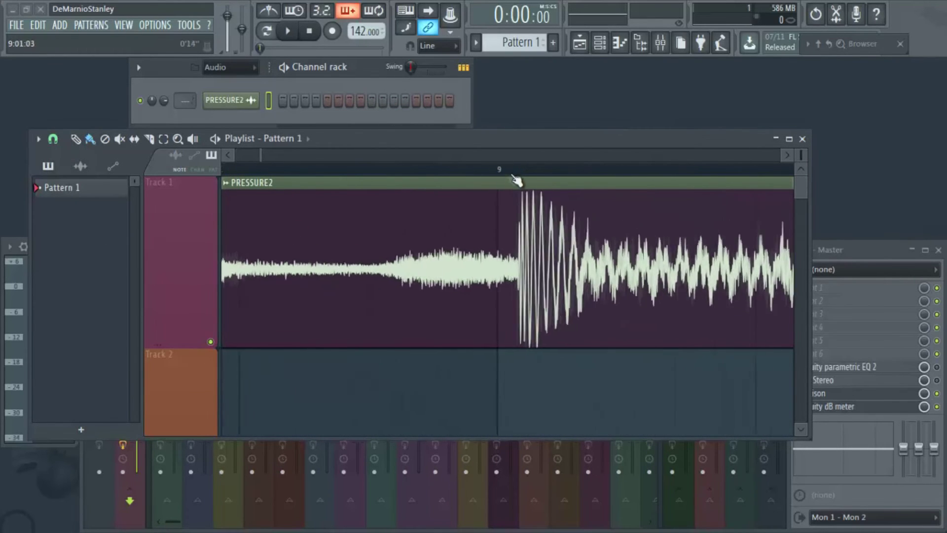
{"action": "left_click_drag", "start_coordinate": [546, 193], "coordinate": [525, 188]}
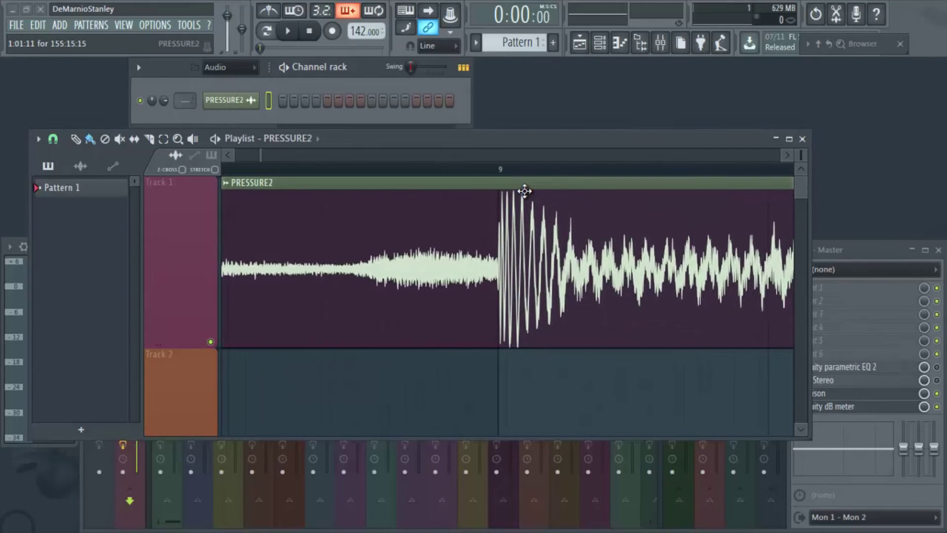
{"action": "scroll", "coordinate": [513, 169], "scroll_direction": "down", "scroll_amount": 5}
{"action": "scroll", "coordinate": [247, 183], "scroll_direction": "down", "scroll_amount": 2}
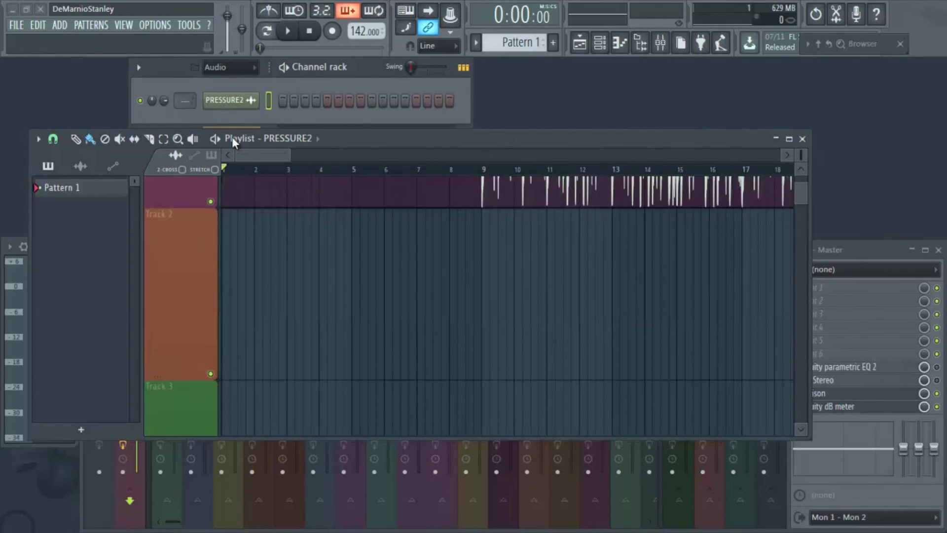
{"action": "scroll", "coordinate": [251, 180], "scroll_direction": "up", "scroll_amount": 8}
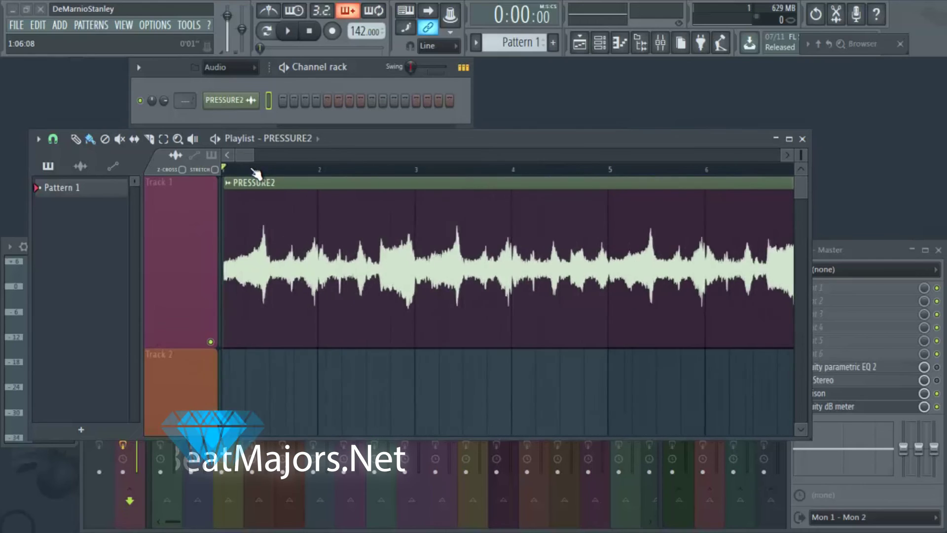
{"action": "scroll", "coordinate": [249, 162], "scroll_direction": "left", "scroll_amount": 3}
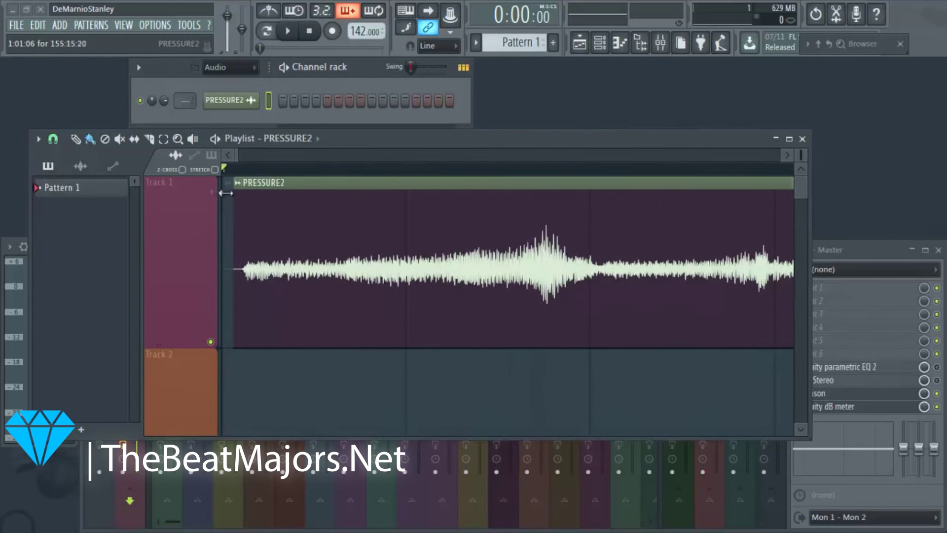
{"action": "scroll", "coordinate": [257, 180], "scroll_direction": "down", "scroll_amount": 6}
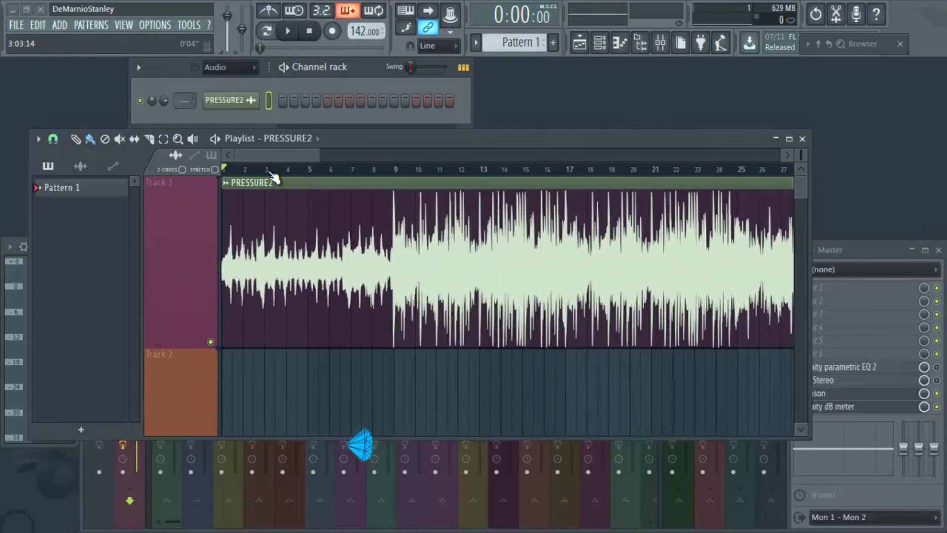